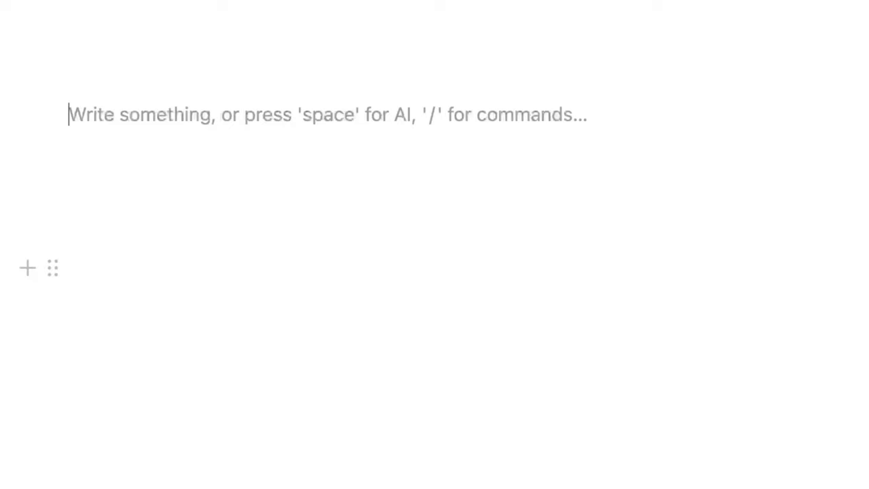
Have Notion AI write a profile paragraph about the presenter from a 'Write about …' prompt and keep it
{"action": "type", "text": "/ai"}
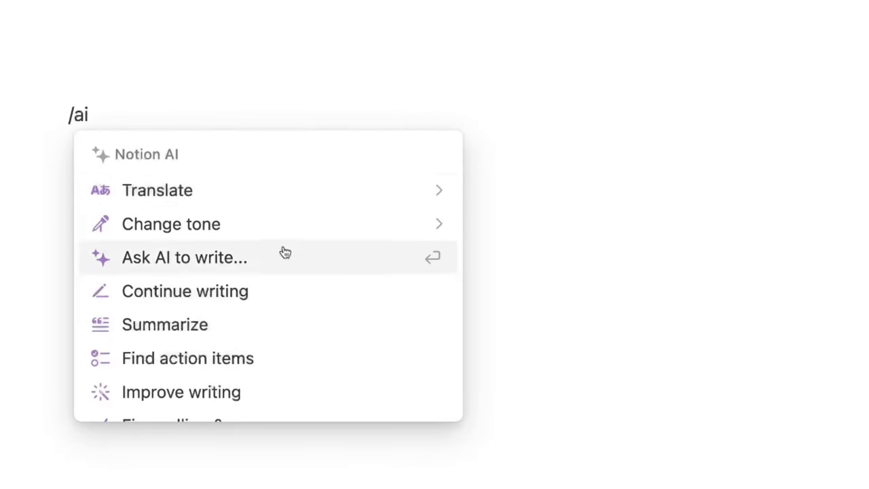
{"action": "left_click", "coordinate": [284, 262]}
{"action": "type", "text": "Write about "}
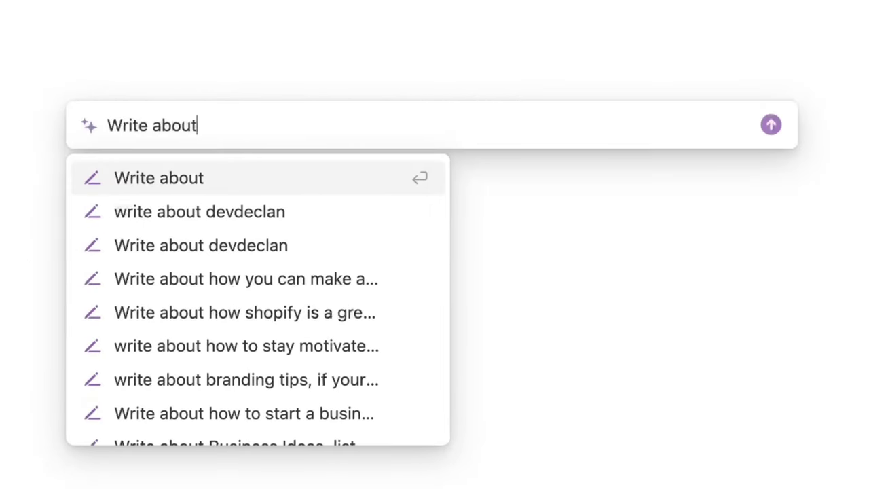
{"action": "type", "text": "devdeclan"}
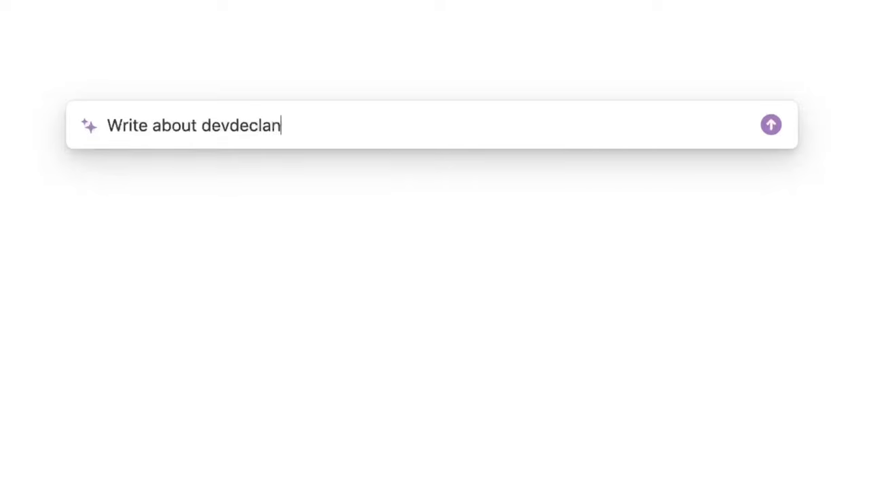
{"action": "key", "text": "Return"}
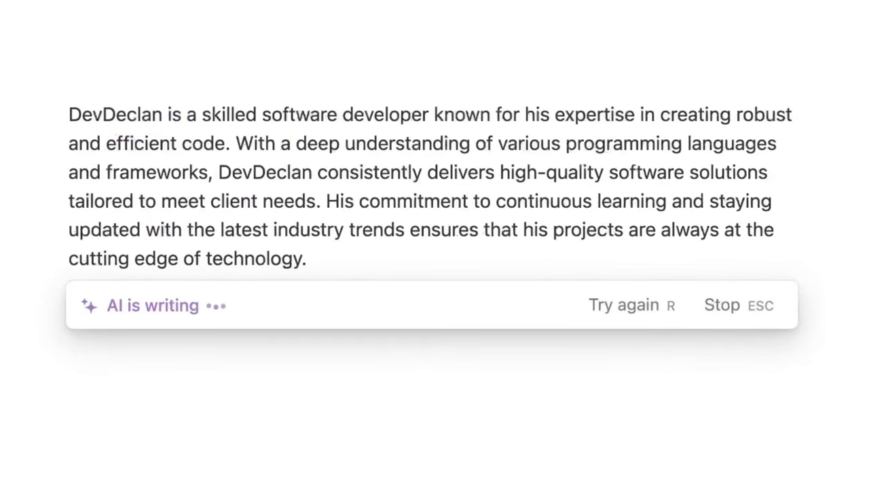
{"action": "key", "text": "Return"}
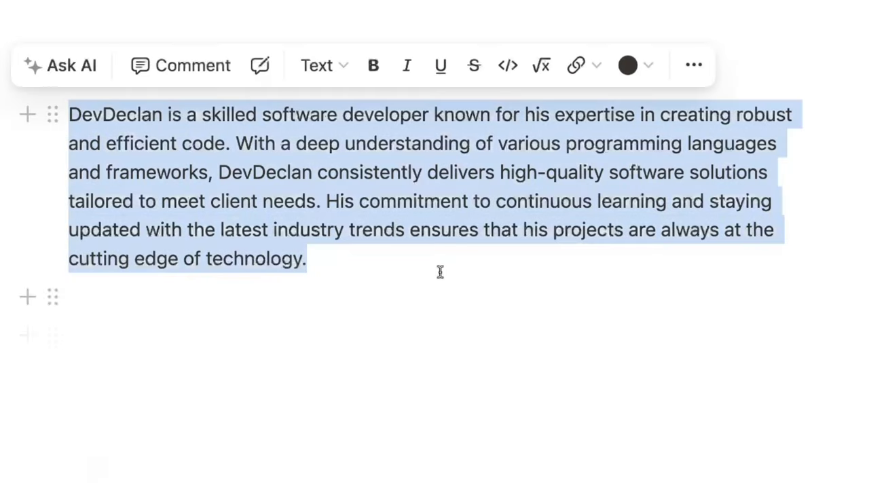
{"action": "left_click", "coordinate": [445, 292]}
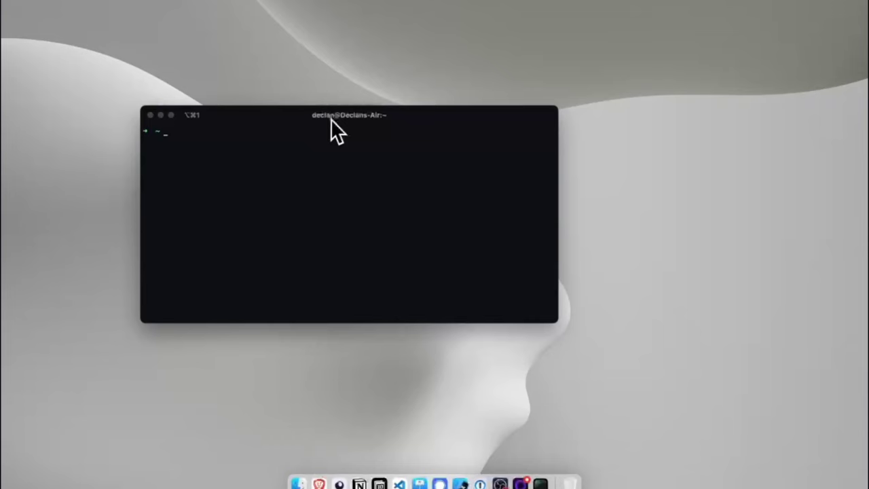
List the home folder's contents, including hidden dotfiles, with ls -a
{"action": "type", "text": "ls B-s"}
{"action": "key", "text": "Return"}
{"action": "key", "text": "ctrl+l"}
{"action": "type", "text": "ls -a"}
{"action": "key", "text": "Return"}
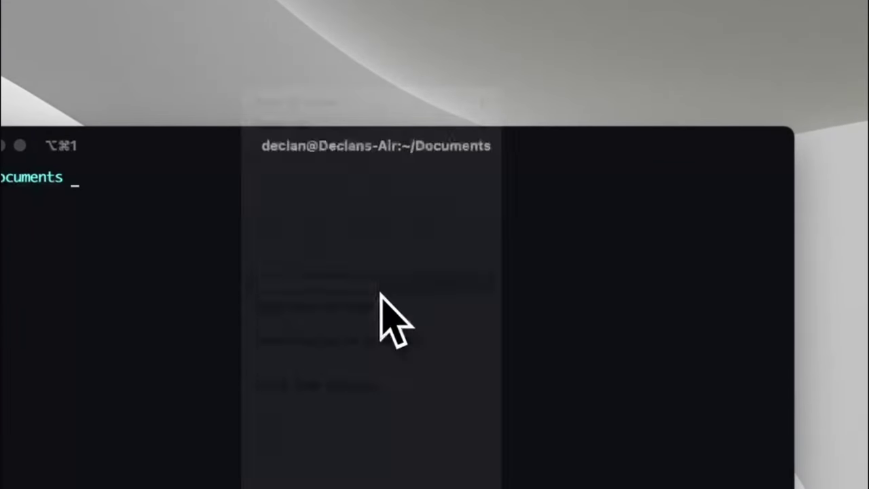
Split the terminal into a second pane and clear it
{"action": "key", "text": "super+d"}
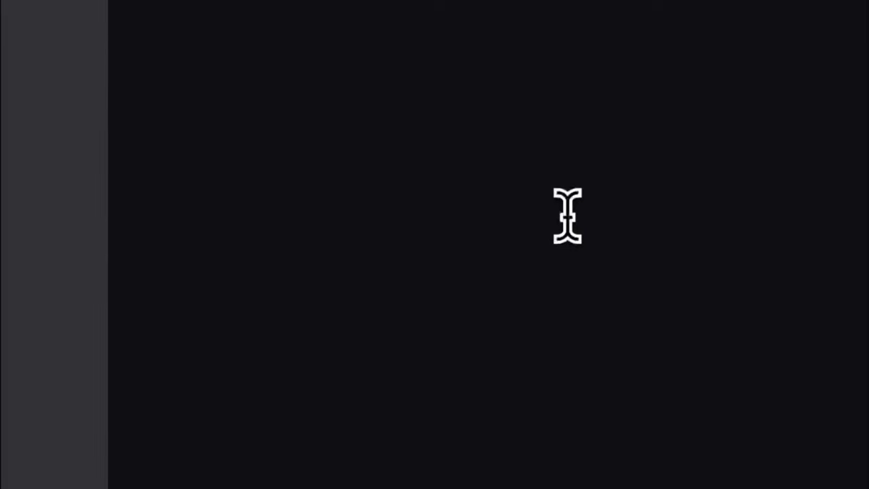
{"action": "type", "text": "cdear"}
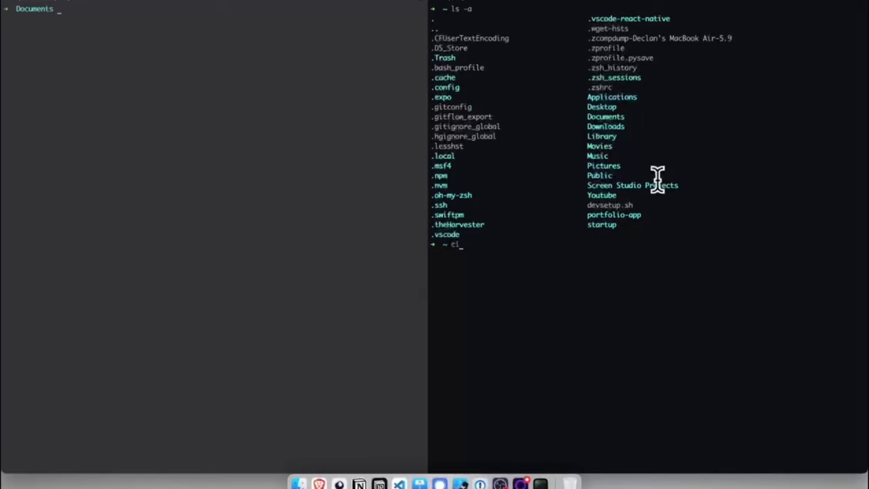
{"action": "key", "text": "Return"}
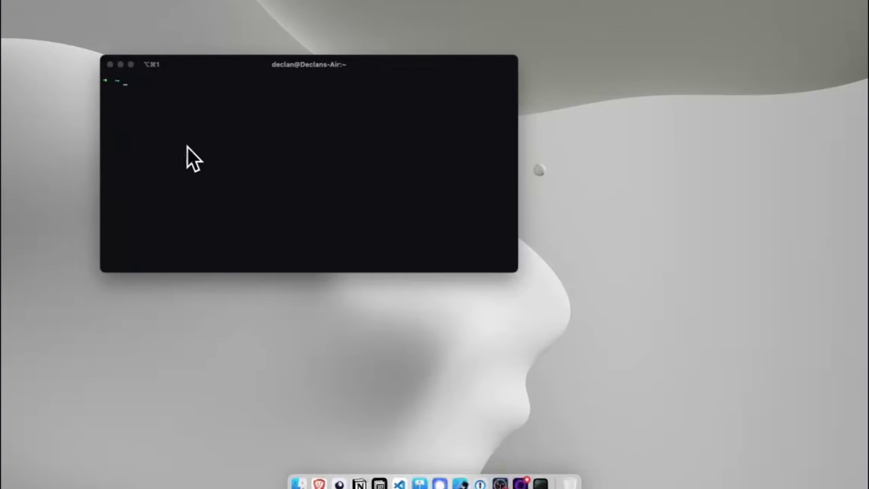
Search Homebrew for vscode and select the visual-studio-code cask name
{"action": "type", "text": "brew search "}
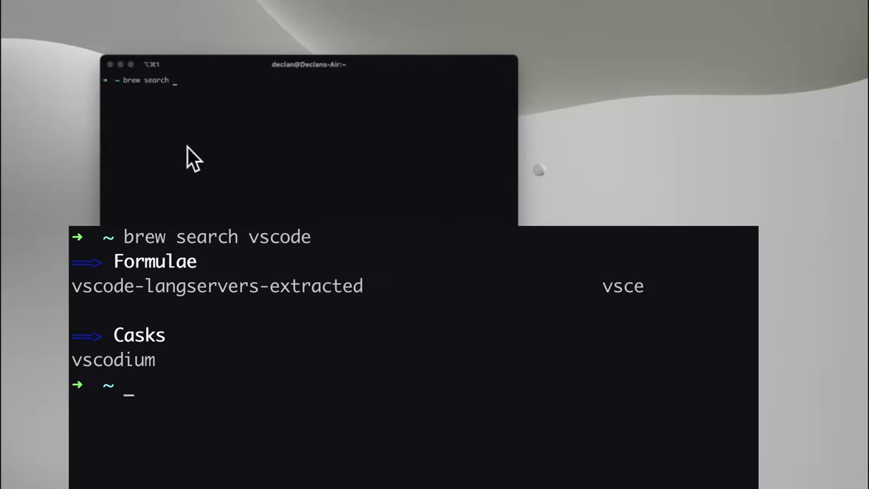
{"action": "type", "text": "vscode"}
{"action": "key", "text": "Return"}
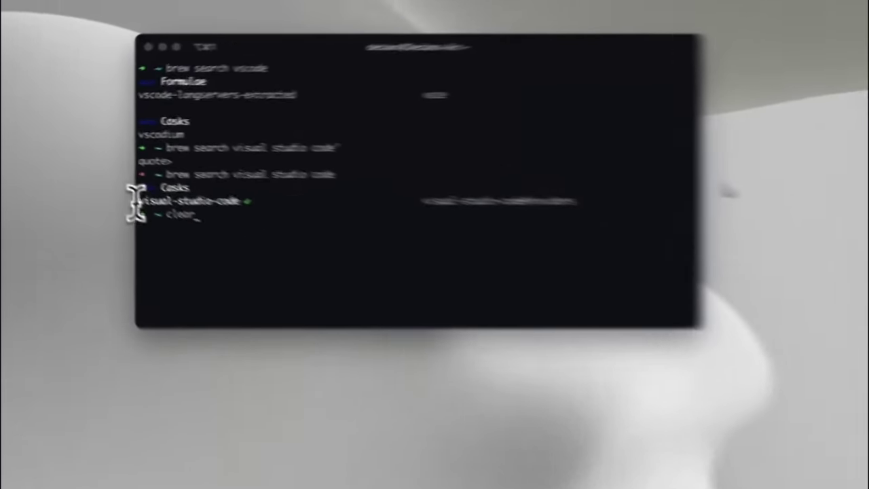
{"action": "left_click_drag", "start_coordinate": [103, 178], "coordinate": [176, 178]}
{"action": "key", "text": "Return"}
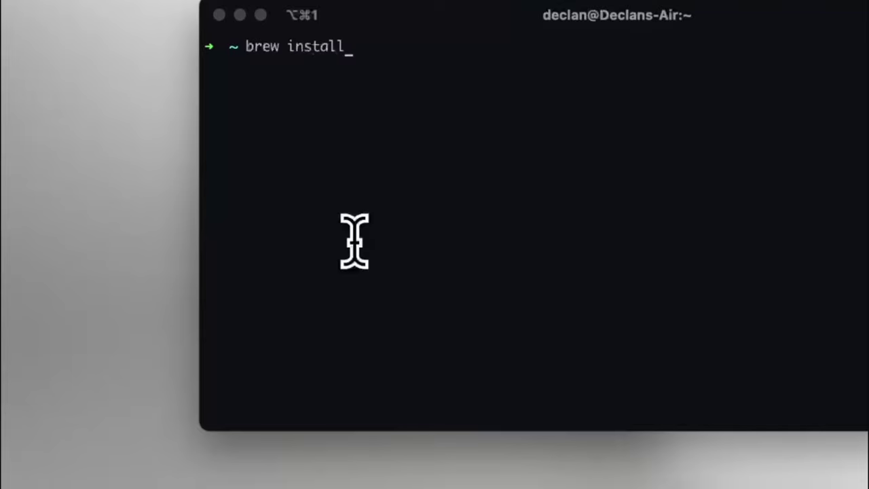
Start installing visual-studio-code, interrupt it with Ctrl+C, clear the screen and exit the shell
{"action": "key", "text": "Return"}
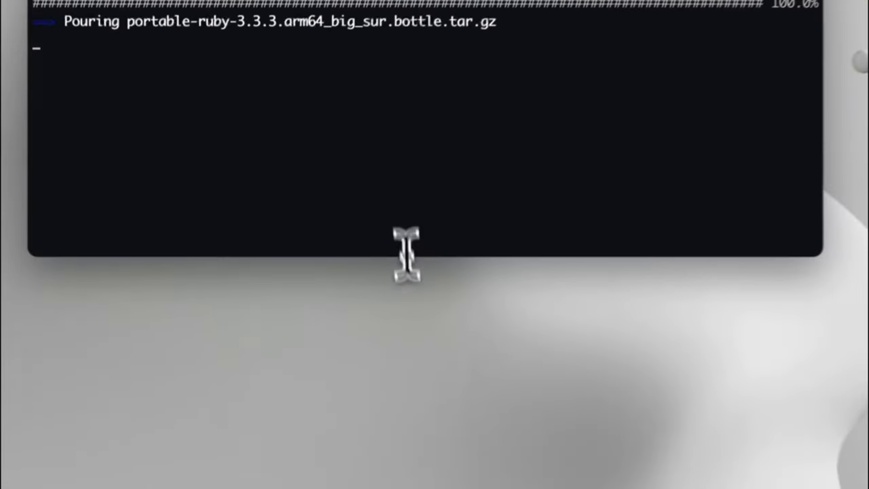
{"action": "key", "text": "ctrl+c"}
{"action": "type", "text": "clear"}
{"action": "key", "text": "ctrl+c"}
{"action": "key", "text": "Return"}
{"action": "type", "text": "cclear"}
{"action": "key", "text": "Return"}
{"action": "type", "text": "exit"}
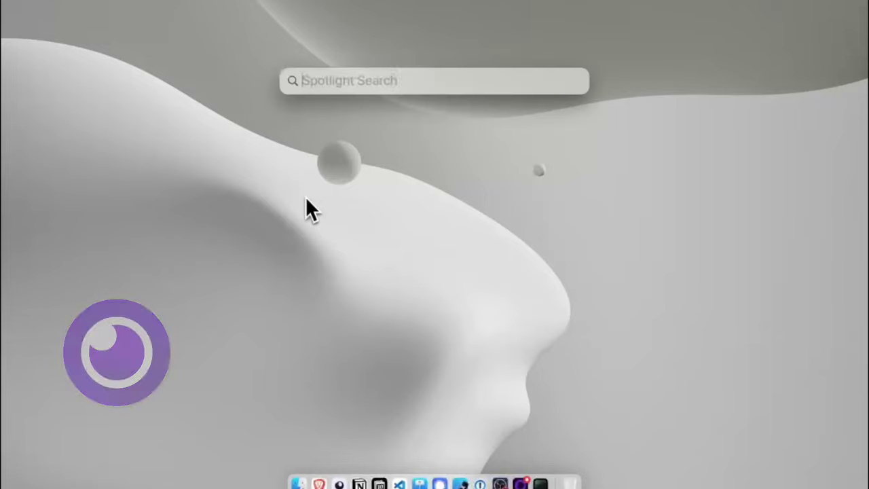
Launch Insomnia, skip the welcome screens into the local Scratch Pad, then close the window
{"action": "type", "text": "insomnia"}
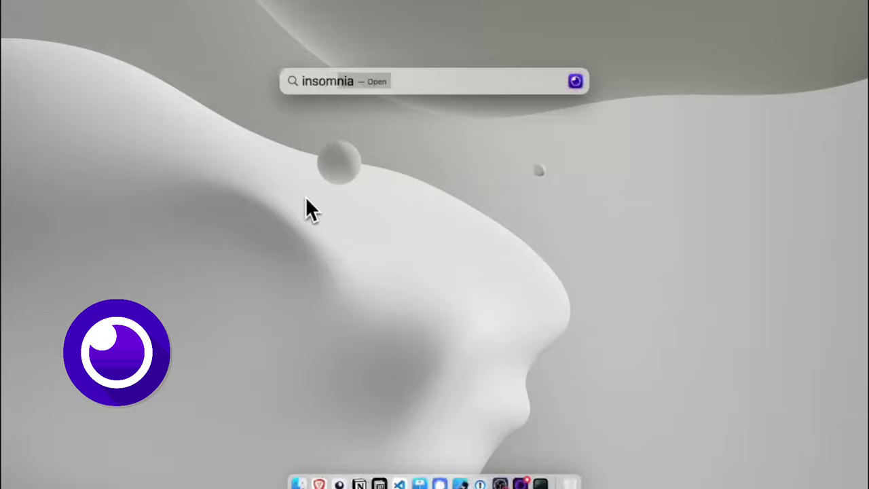
{"action": "key", "text": "Return"}
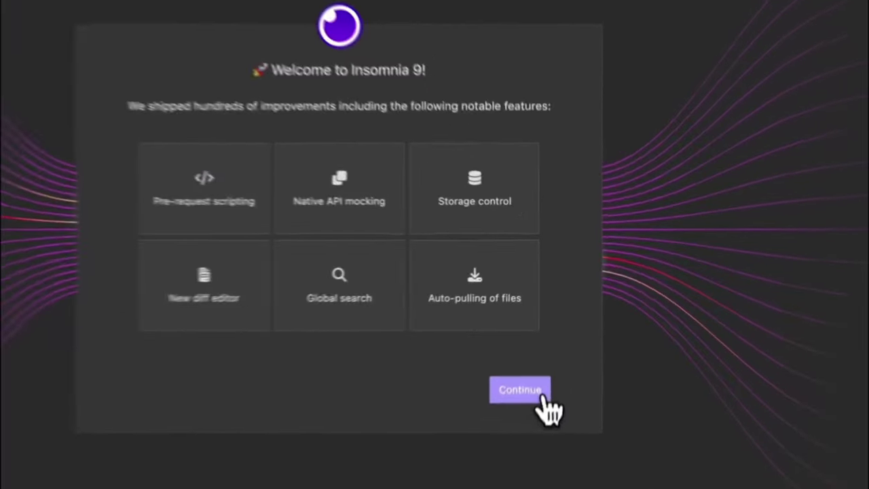
{"action": "left_click", "coordinate": [540, 332]}
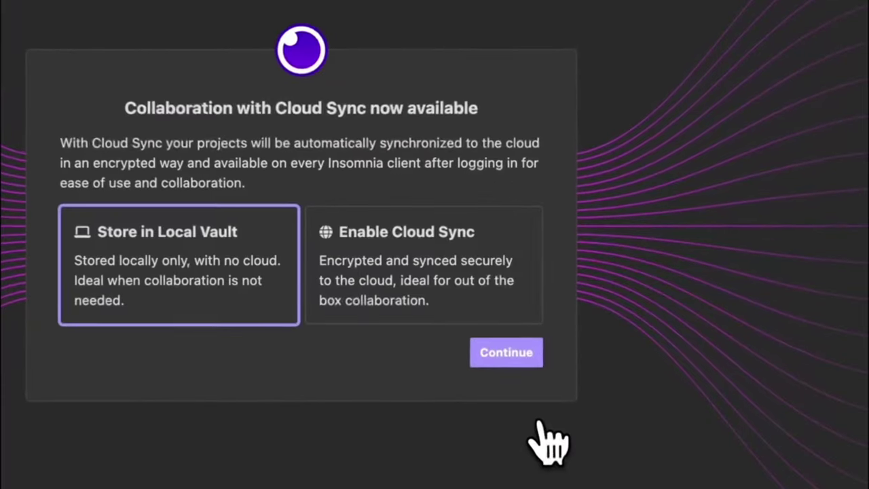
{"action": "left_click", "coordinate": [533, 309]}
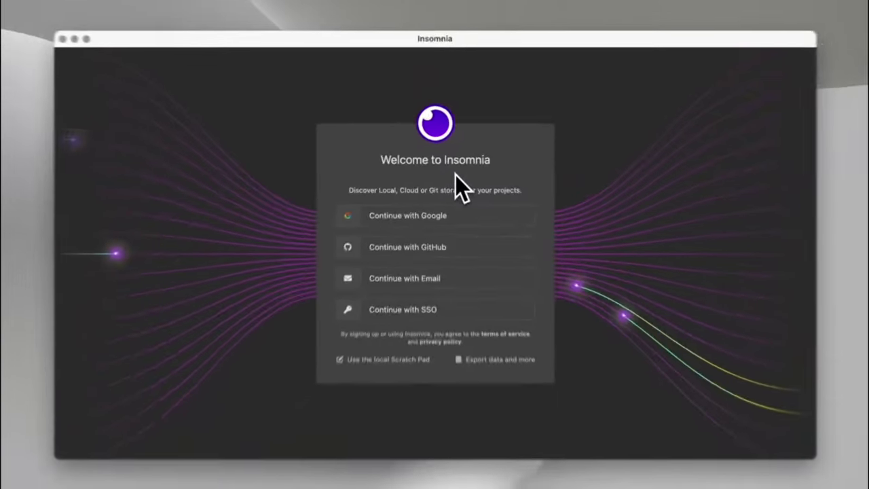
{"action": "left_click", "coordinate": [393, 329]}
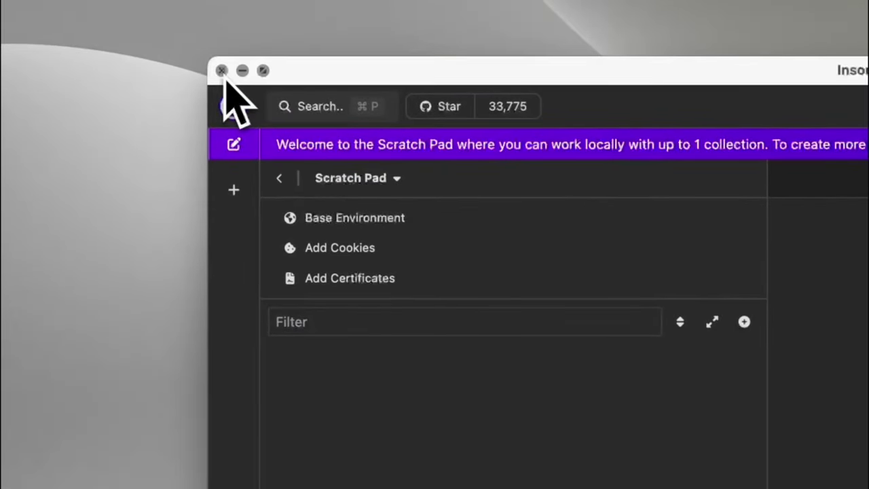
{"action": "left_click", "coordinate": [222, 71]}
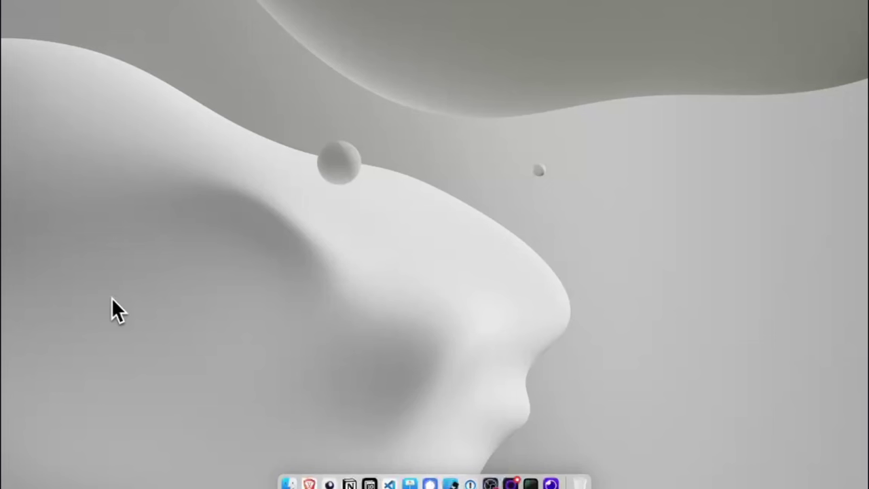